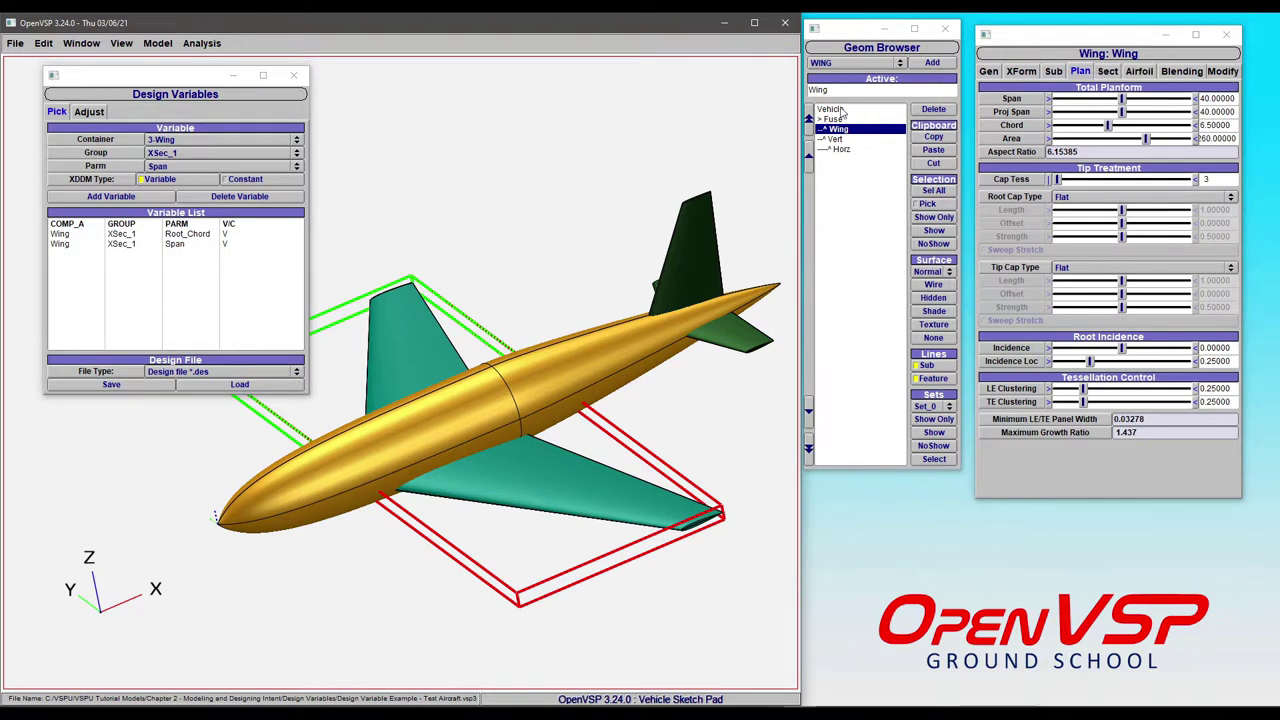
# Show the Wing window's Sect tab with its span, taper and root chord controls
pyautogui.click(1102, 72)
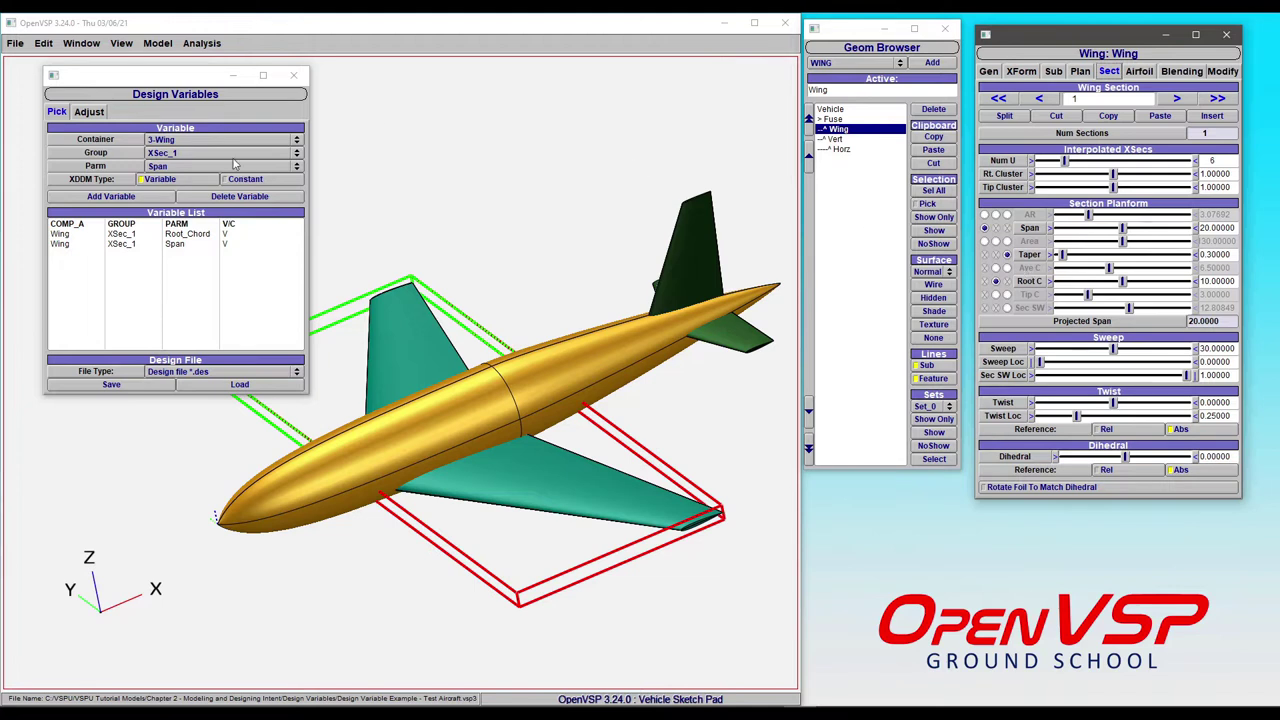
# Add XSec_1 Avg_Chord as a design variable and drag its slider, which leaves the wing unchanged
pyautogui.click(178, 153)
pyautogui.click(178, 153)
pyautogui.click(180, 166)
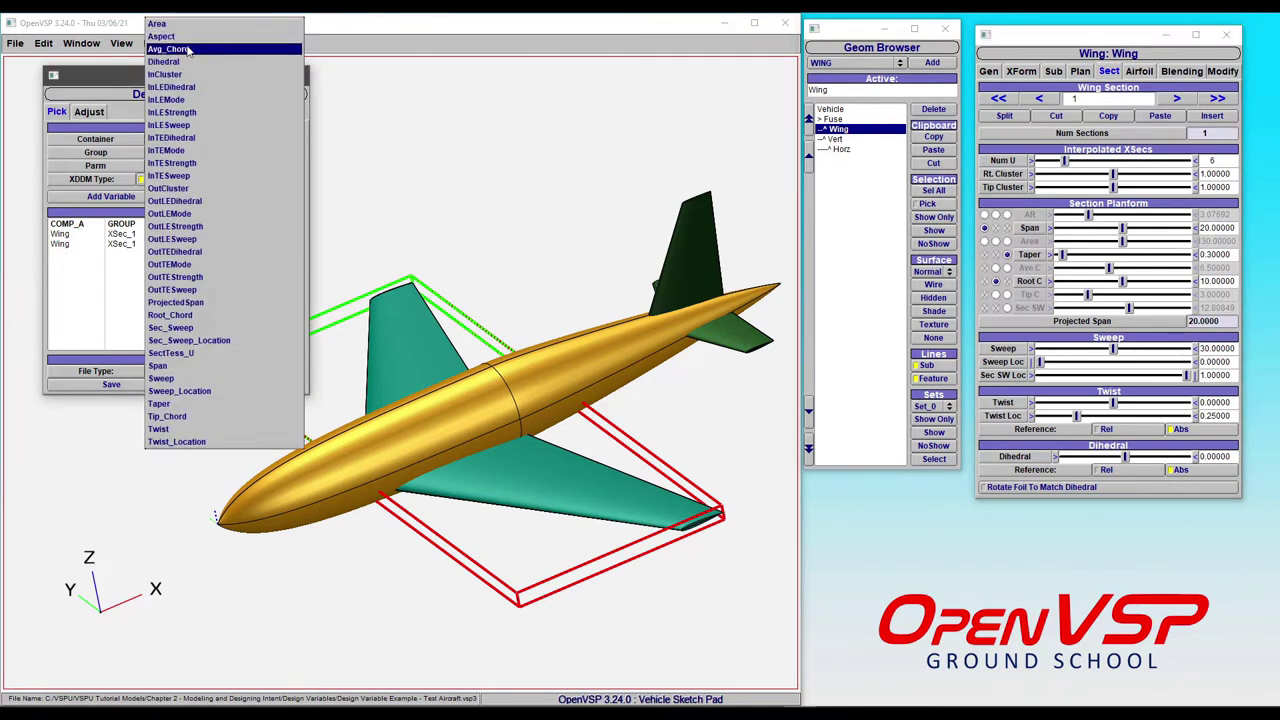
pyautogui.click(175, 44)
pyautogui.click(111, 196)
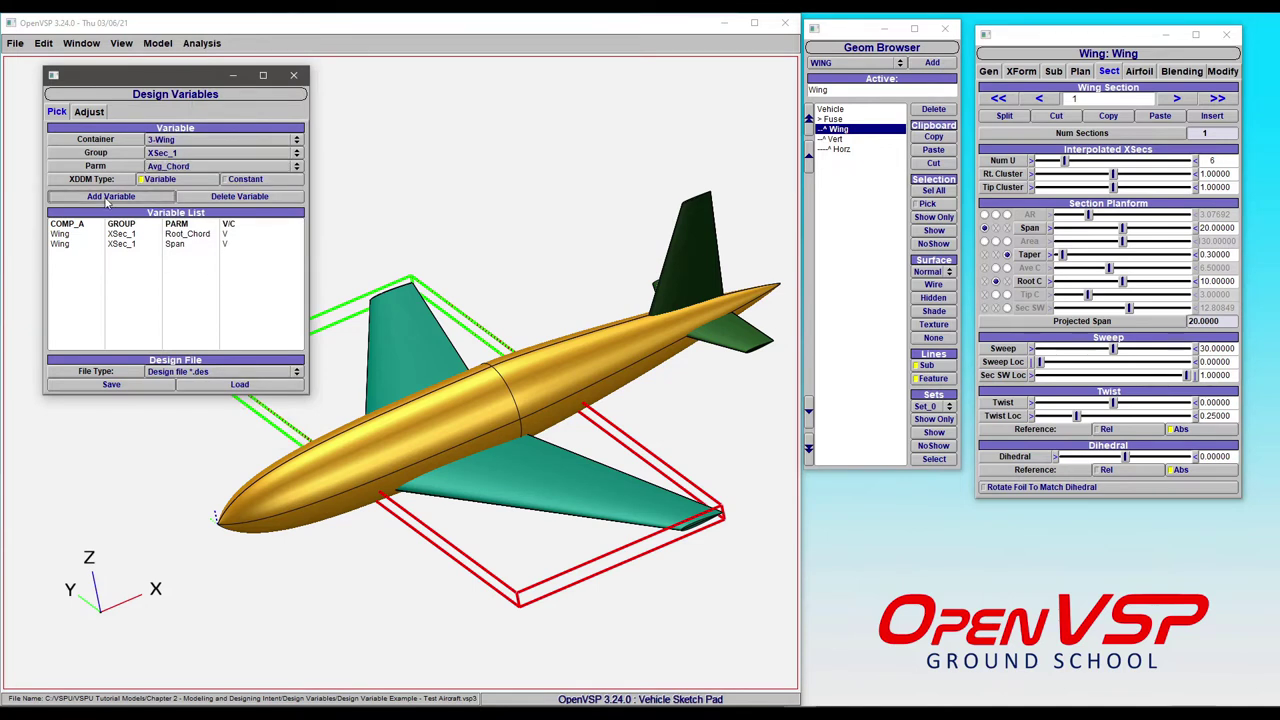
pyautogui.click(88, 112)
pyautogui.moveTo(161, 139)
pyautogui.mouseDown()
pyautogui.moveTo(212, 139)
pyautogui.moveTo(157, 148)
pyautogui.moveTo(205, 141)
pyautogui.moveTo(180, 150)
pyautogui.mouseUp()
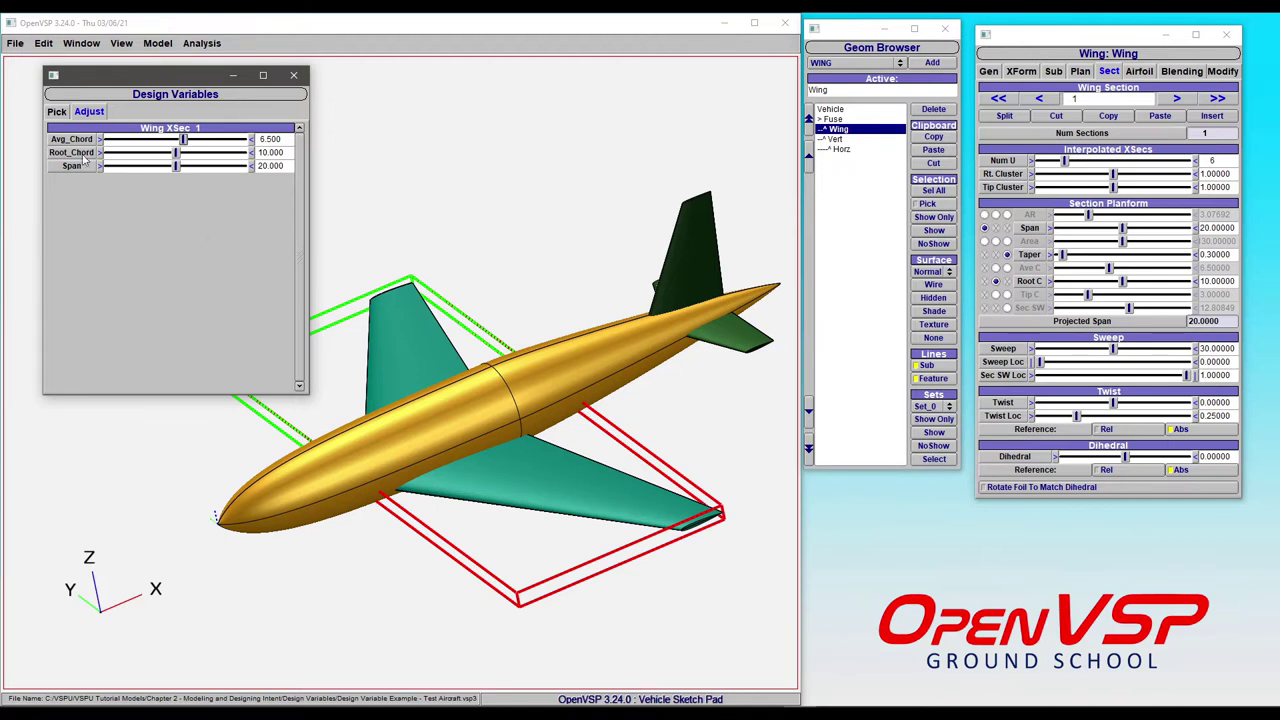
# Delete the Avg_Chord row from the Variable List, keeping Root_Chord and Span
pyautogui.click(57, 112)
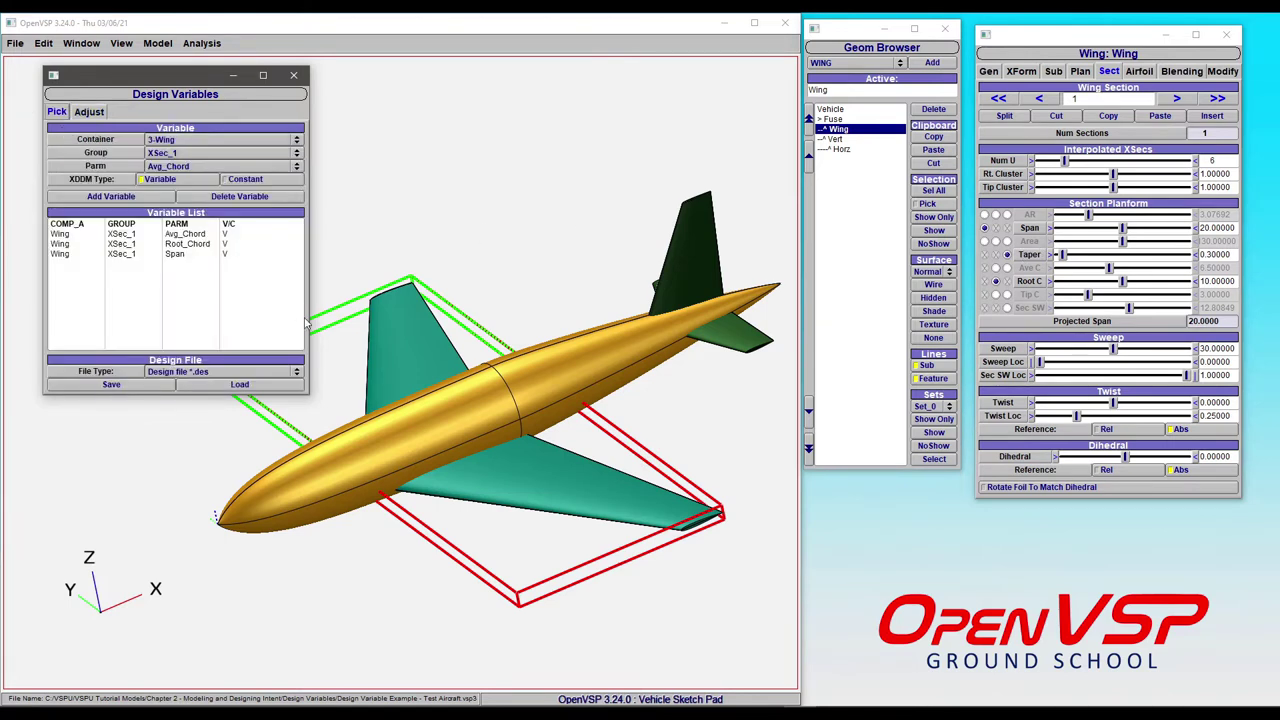
pyautogui.click(179, 234)
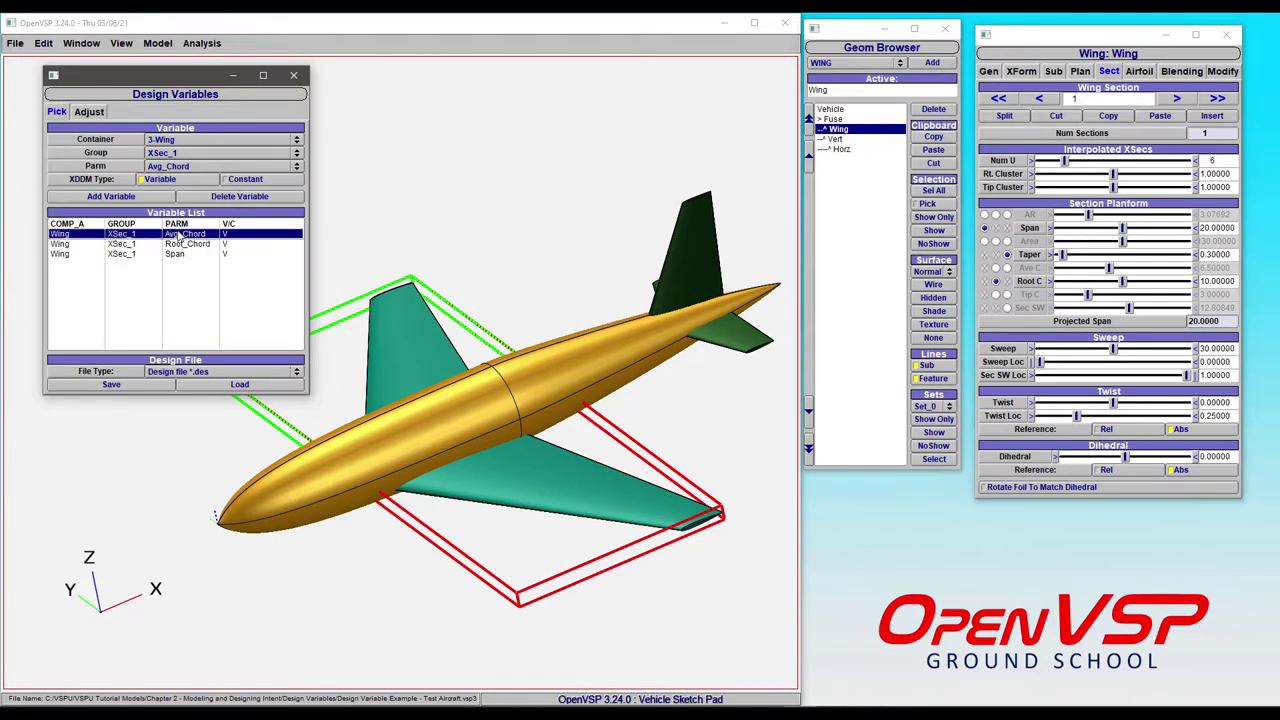
pyautogui.click(233, 197)
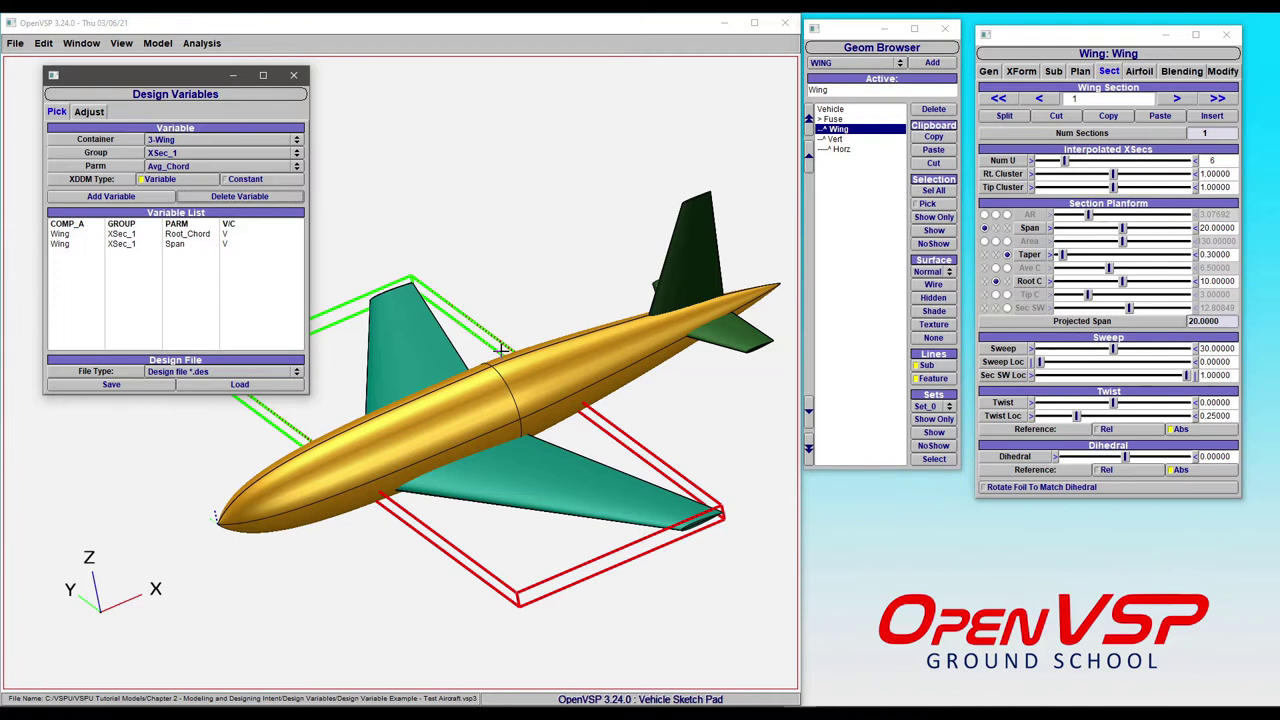
# On the Plan tab, raise the wing area to 57.2153, giving span 40.55 and chord 6.59
pyautogui.click(1082, 72)
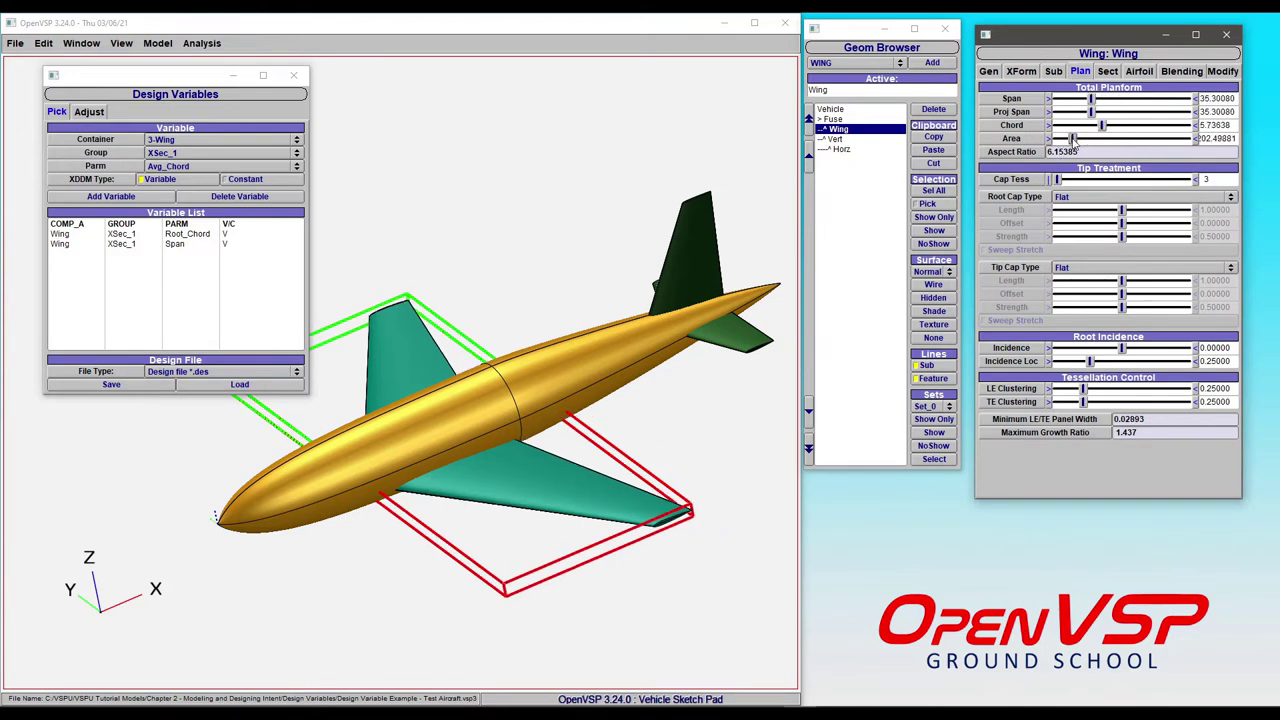
pyautogui.moveTo(1146, 138)
pyautogui.mouseDown()
pyautogui.moveTo(1160, 140)
pyautogui.moveTo(1068, 140)
pyautogui.moveTo(1155, 138)
pyautogui.mouseUp()
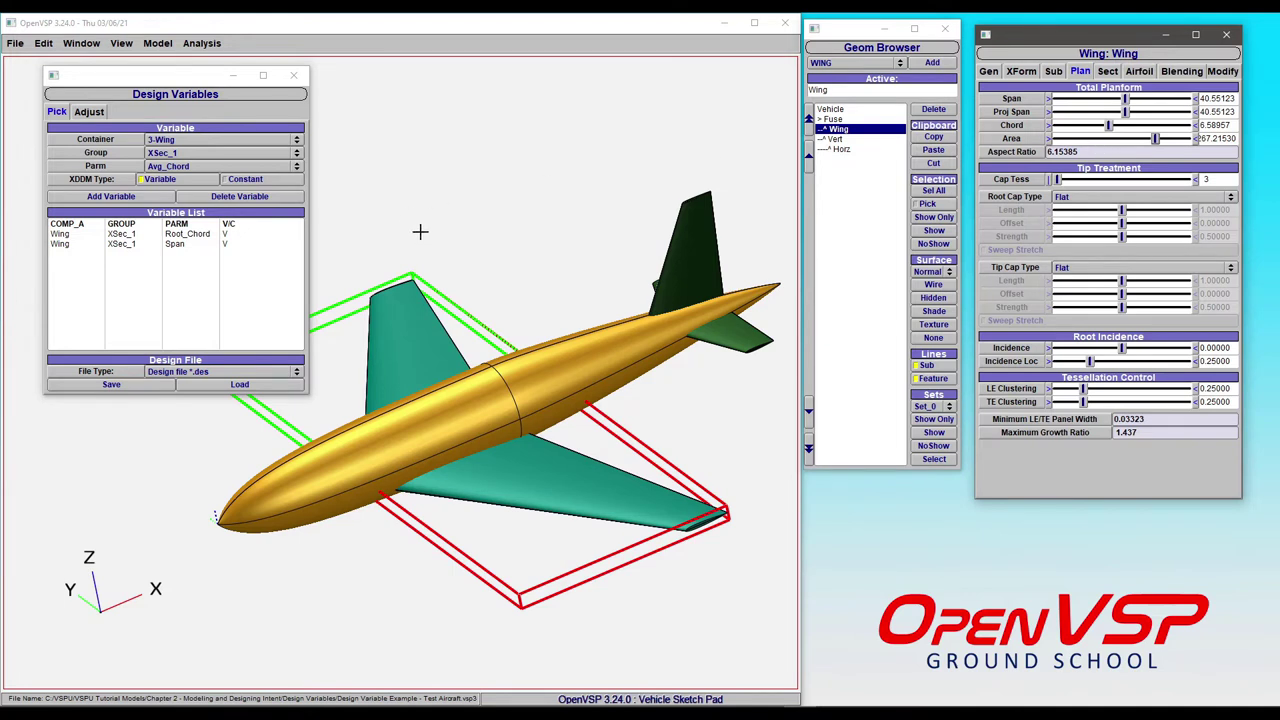
# Load Conflict.des, giving variables TotalArea 200.000, TotalChord 5.855 and TotalSpan 34.157
pyautogui.click(222, 384)
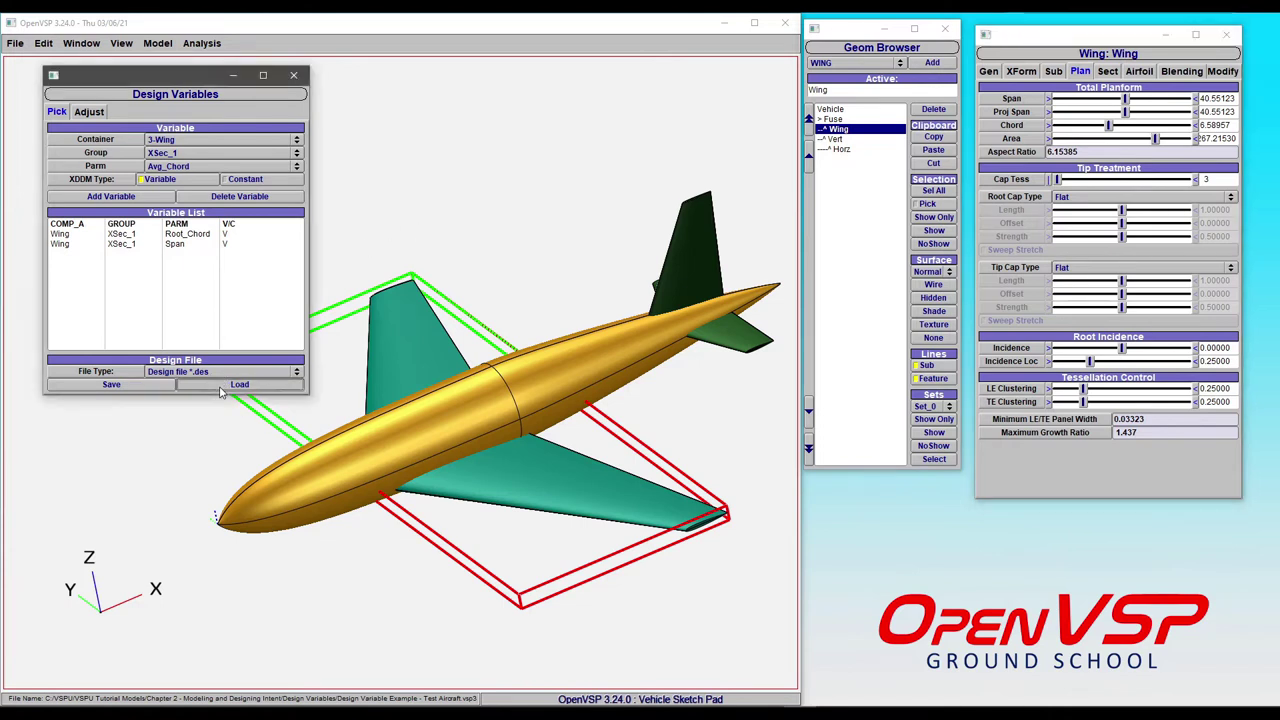
pyautogui.click(86, 128)
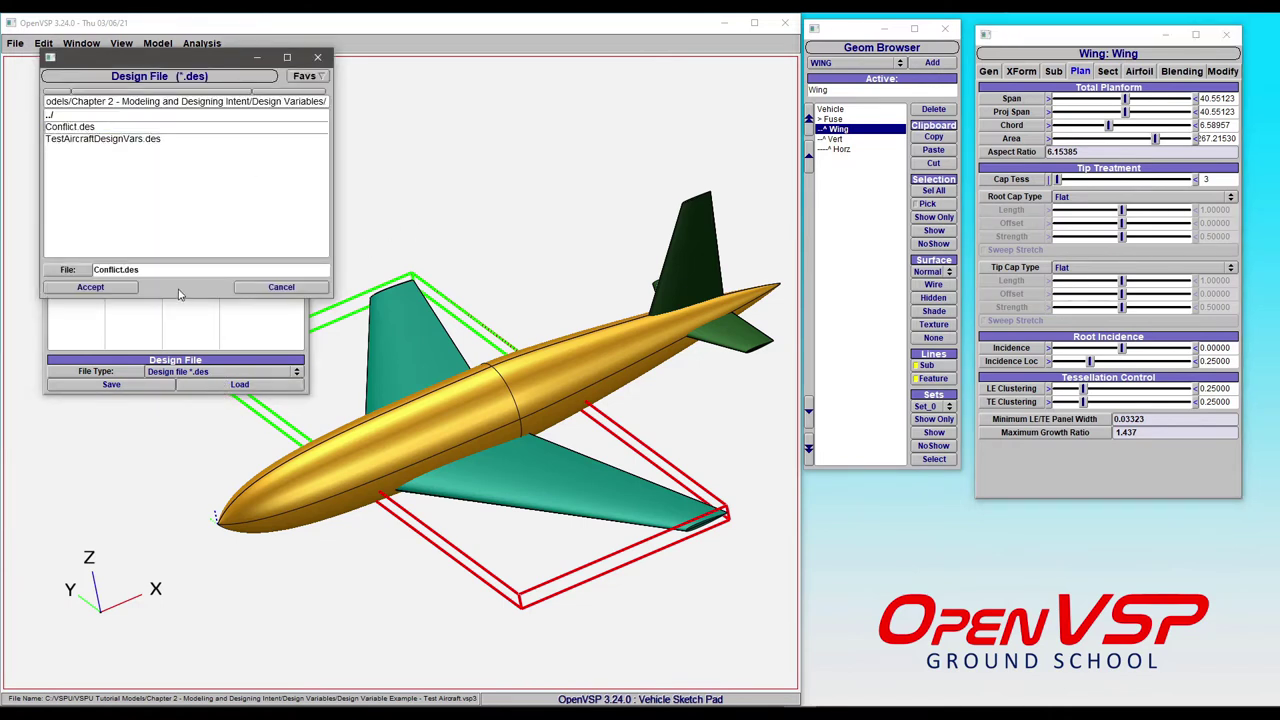
pyautogui.click(90, 287)
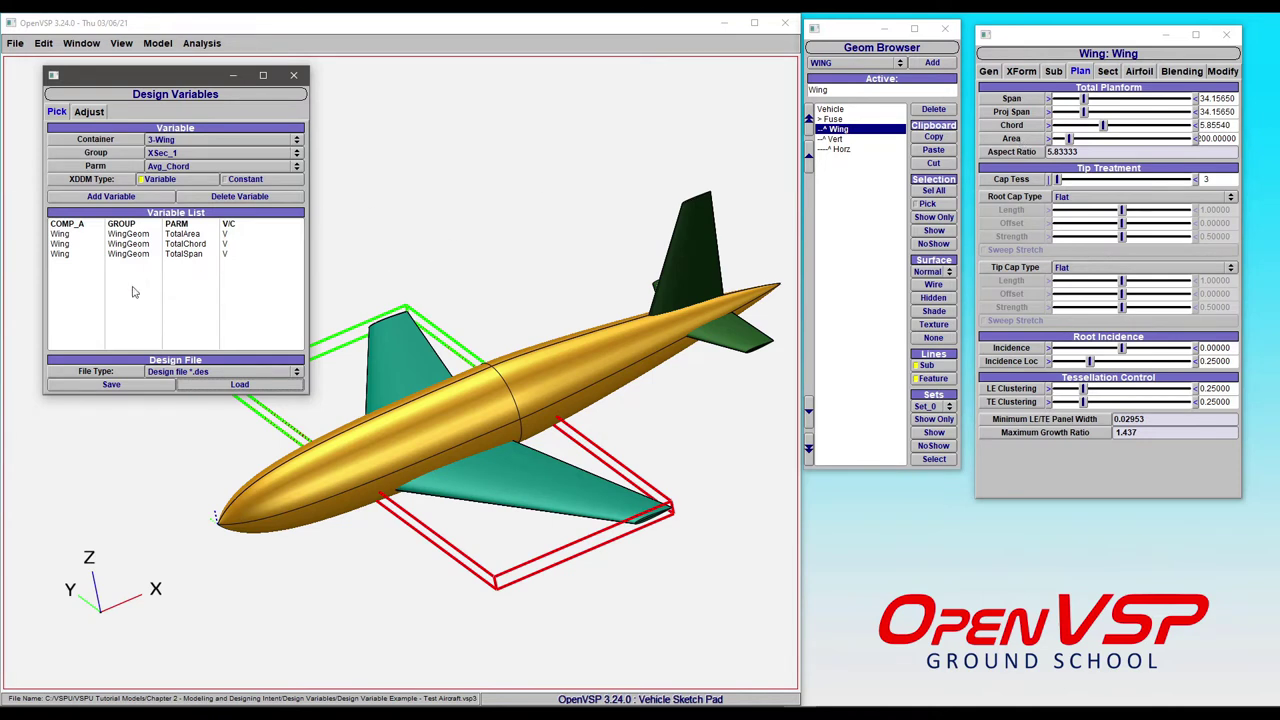
pyautogui.click(89, 111)
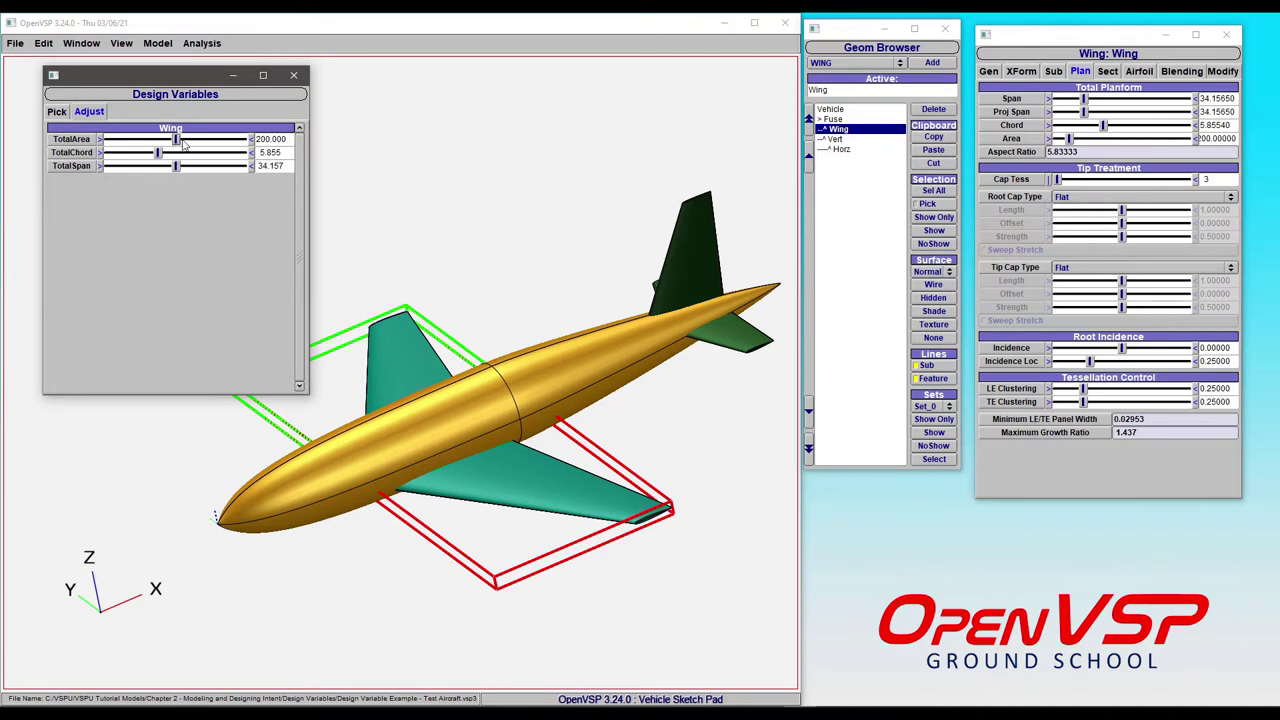
# Increase TotalArea, TotalChord and TotalSpan, then switch to Conflict.des in Notepad++
pyautogui.moveTo(176, 139); pyautogui.dragTo(228, 139)
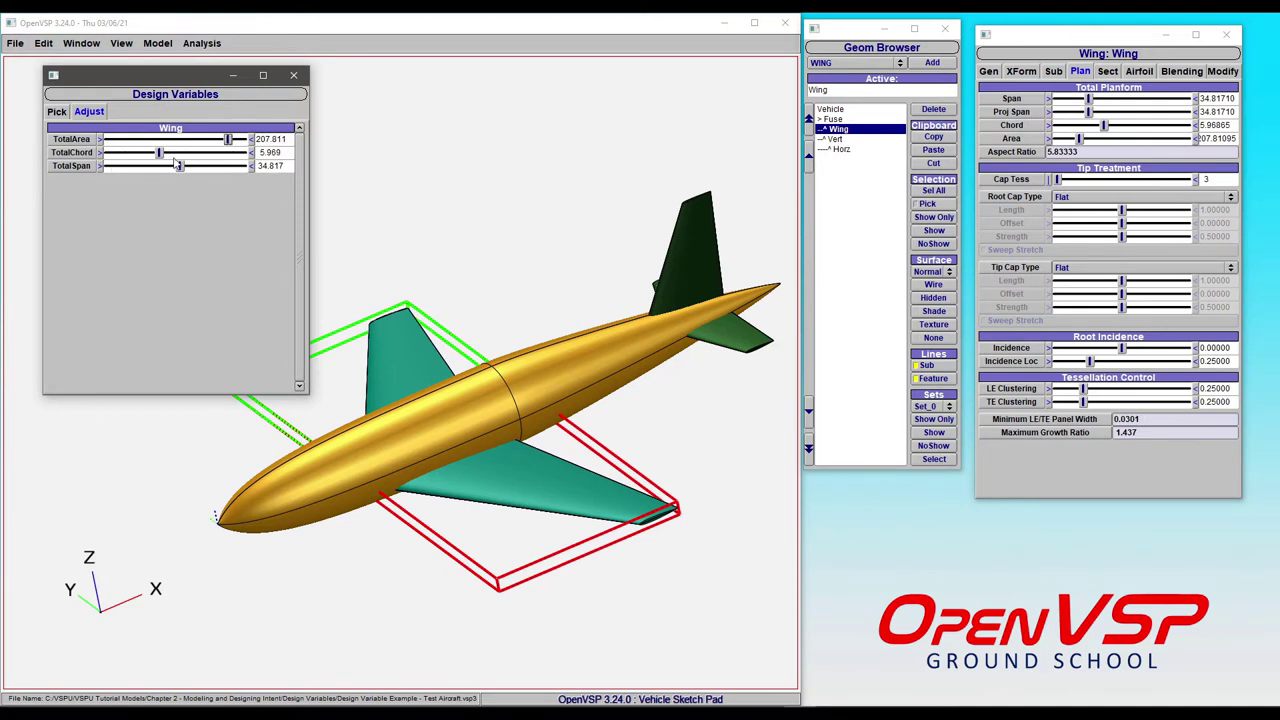
pyautogui.moveTo(158, 155); pyautogui.dragTo(162, 153)
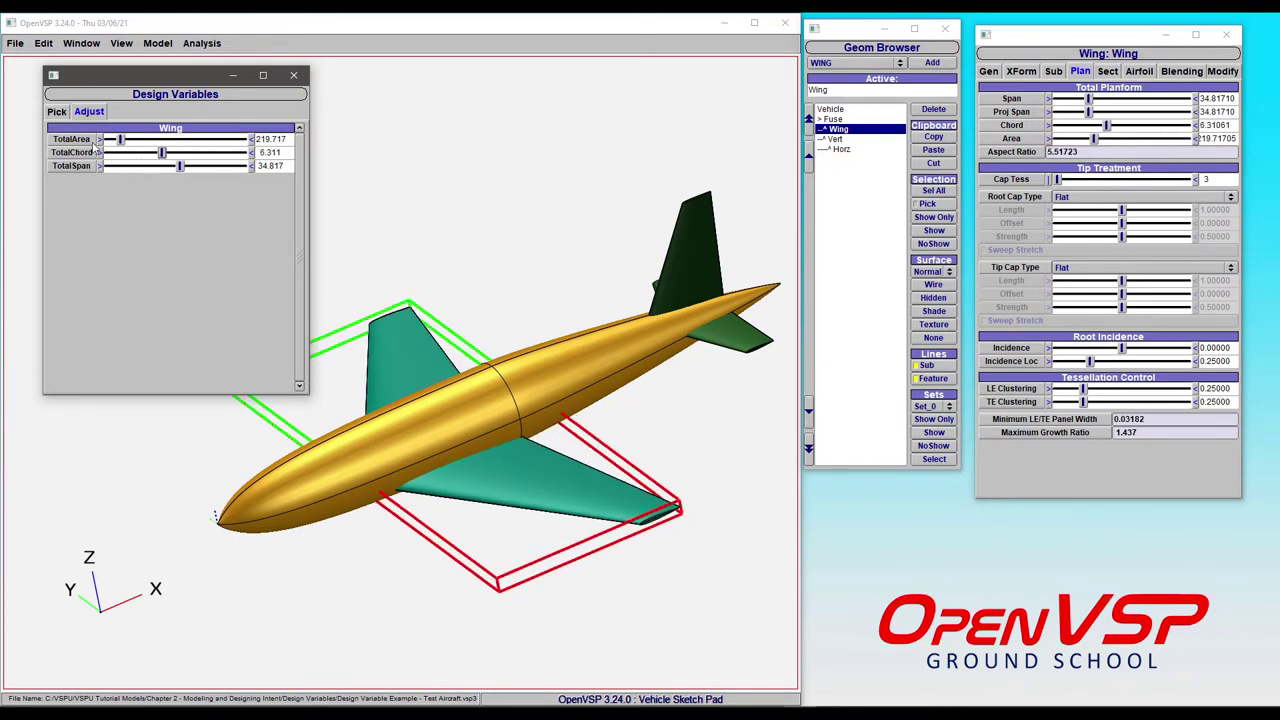
pyautogui.moveTo(178, 166); pyautogui.dragTo(187, 169)
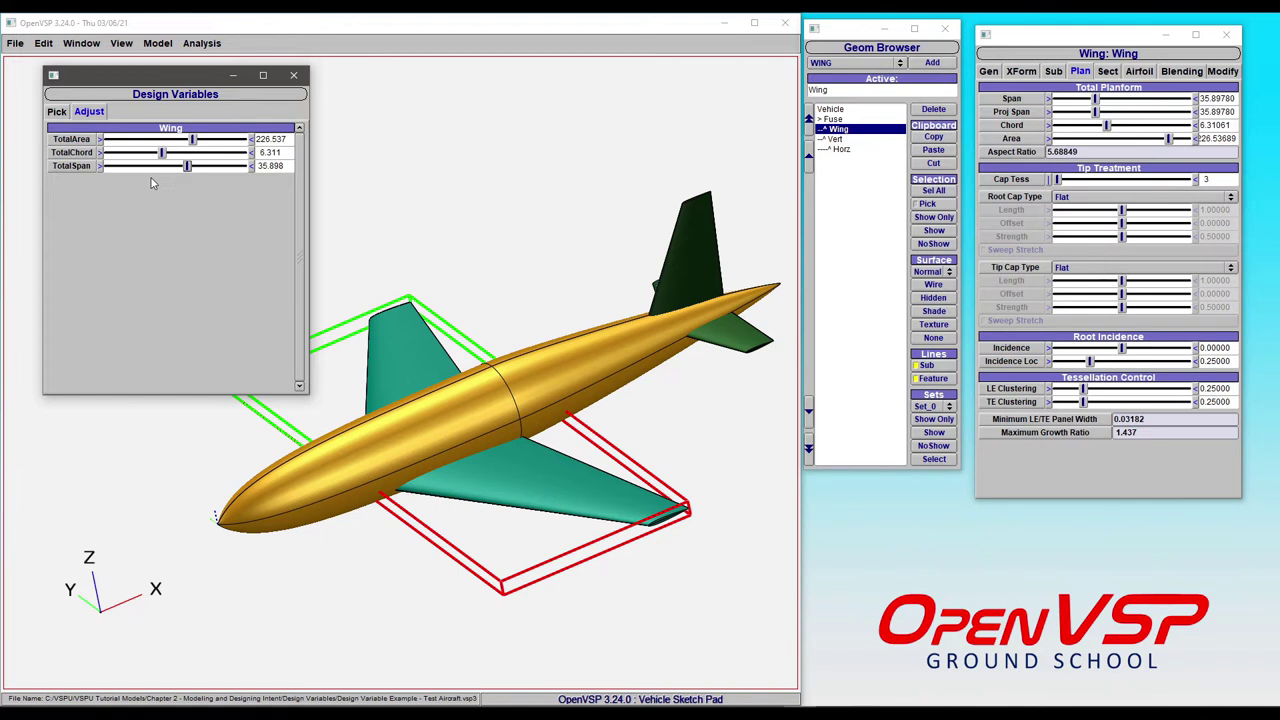
pyautogui.hotkey('alt', 'Tab')
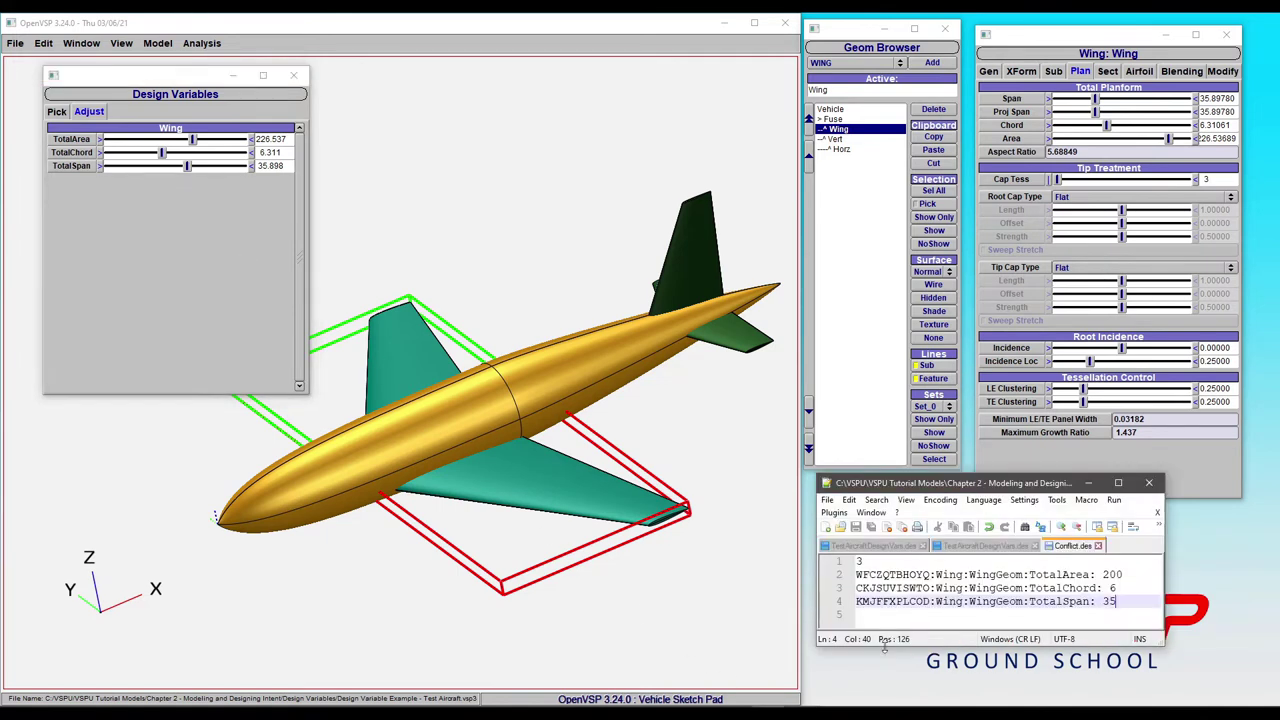
# Check the TotalChord 6 line in Conflict.des, then return to OpenVSP's Pick list
pyautogui.click(1054, 588)
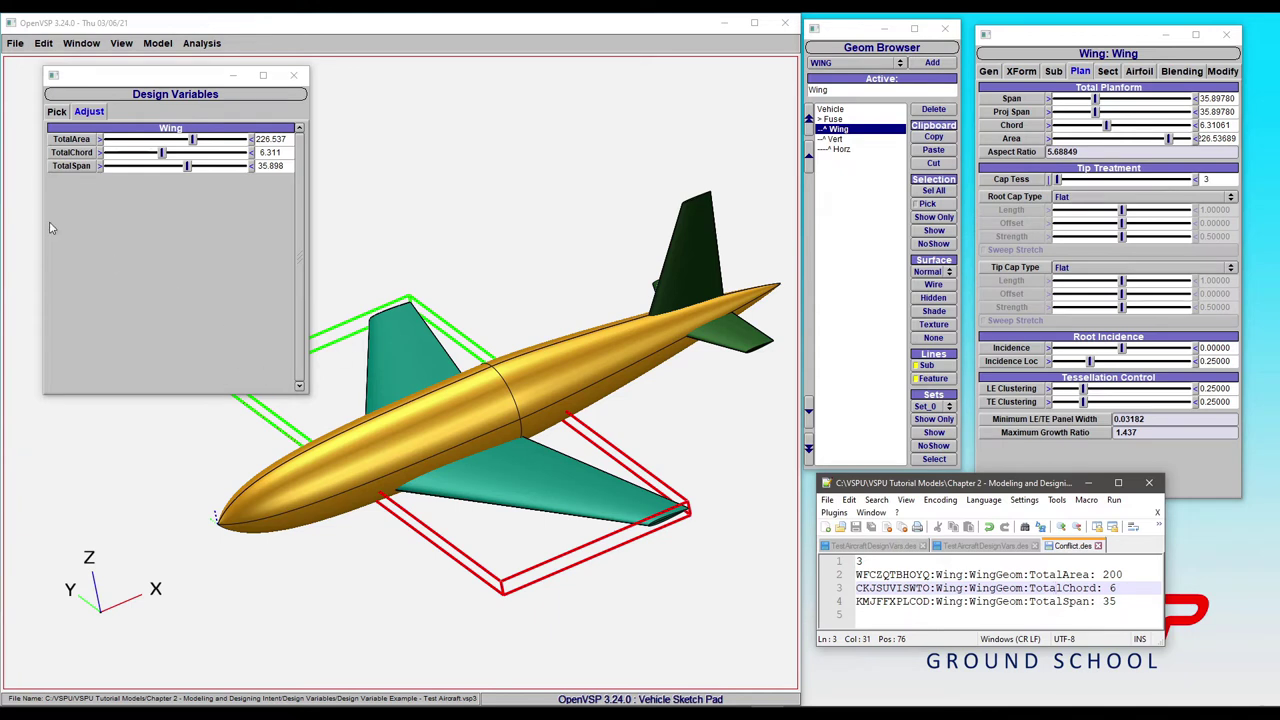
pyautogui.click(55, 112)
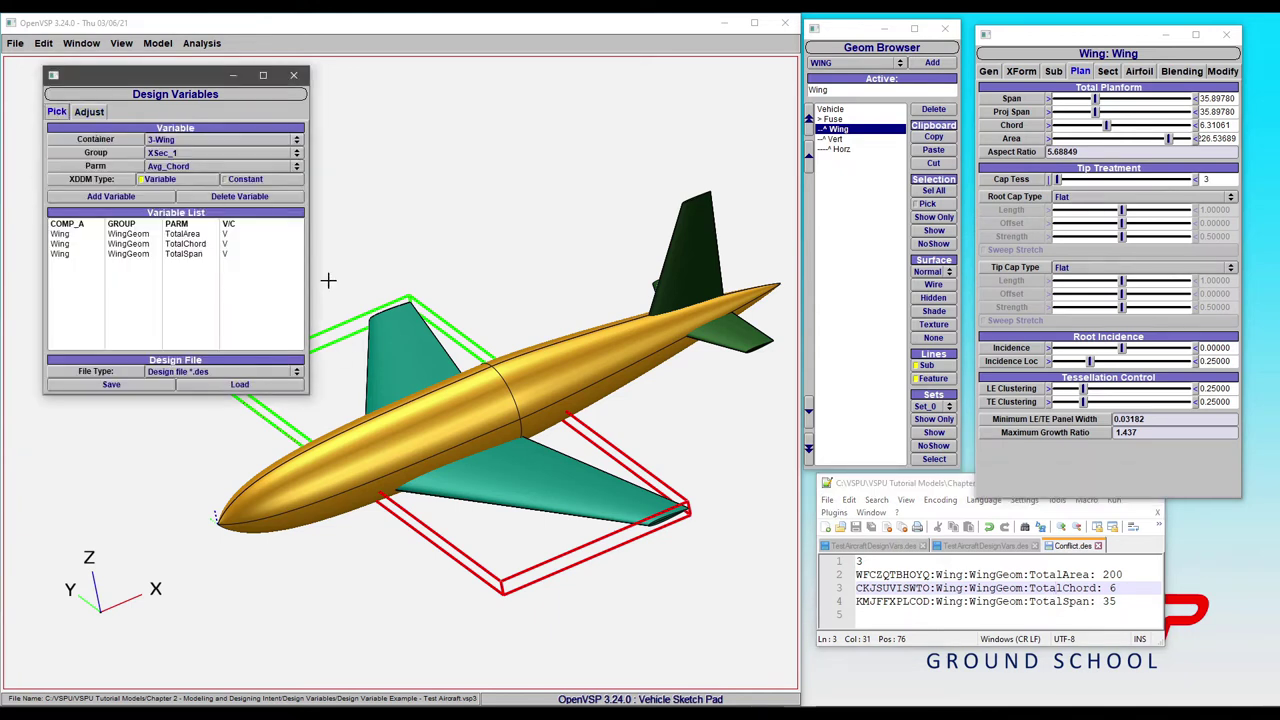
# Reload Conflict.des and inspect the wing Area: 200, with span 34.16 and chord 5.86
pyautogui.click(252, 386)
pyautogui.click(95, 127)
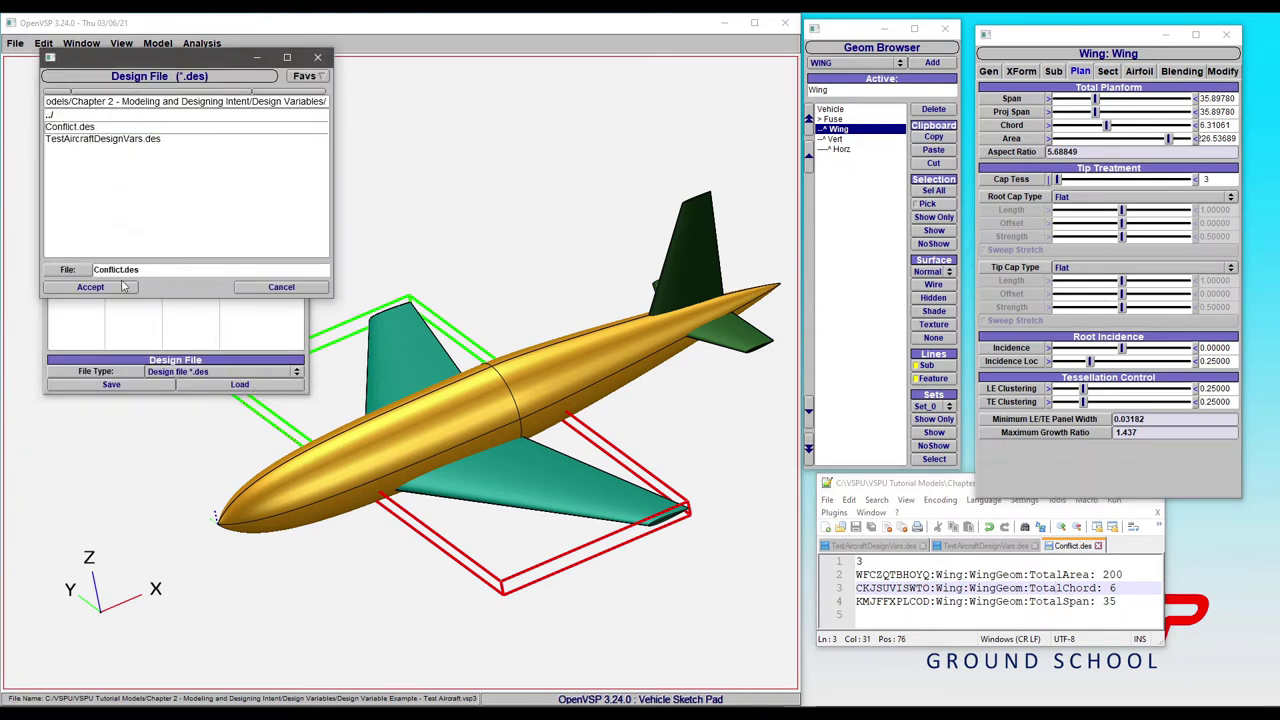
pyautogui.click(90, 287)
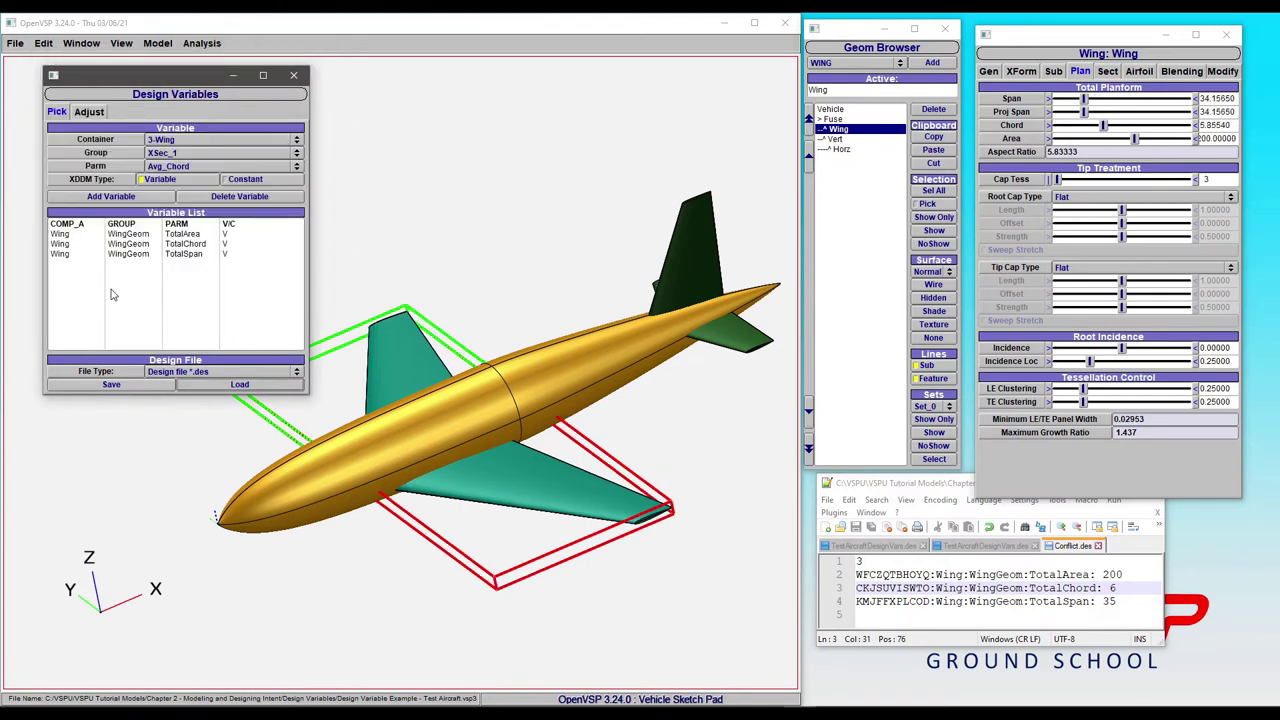
pyautogui.click(1226, 138)
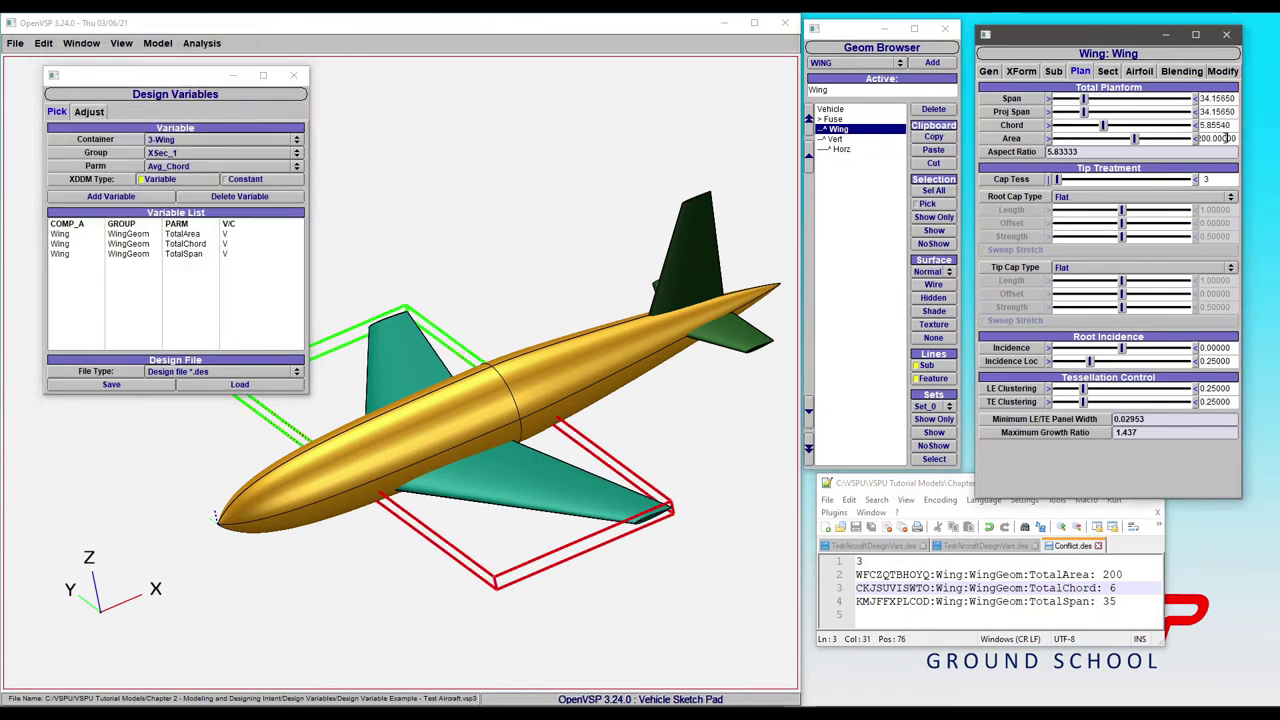
pyautogui.doubleClick(1226, 138)
# Load Conflict.des once more so the wing takes span 35, chord 6, aspect ratio 5.83333
pyautogui.click(228, 385)
pyautogui.click(90, 133)
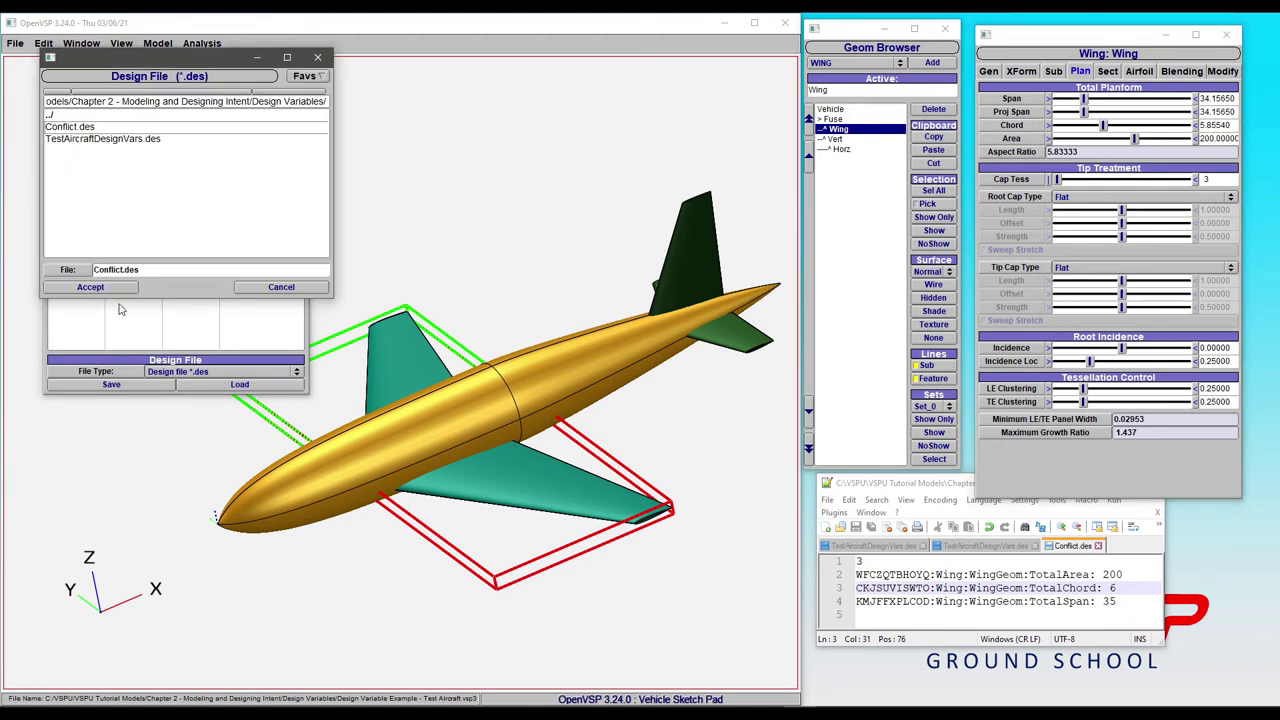
pyautogui.click(106, 289)
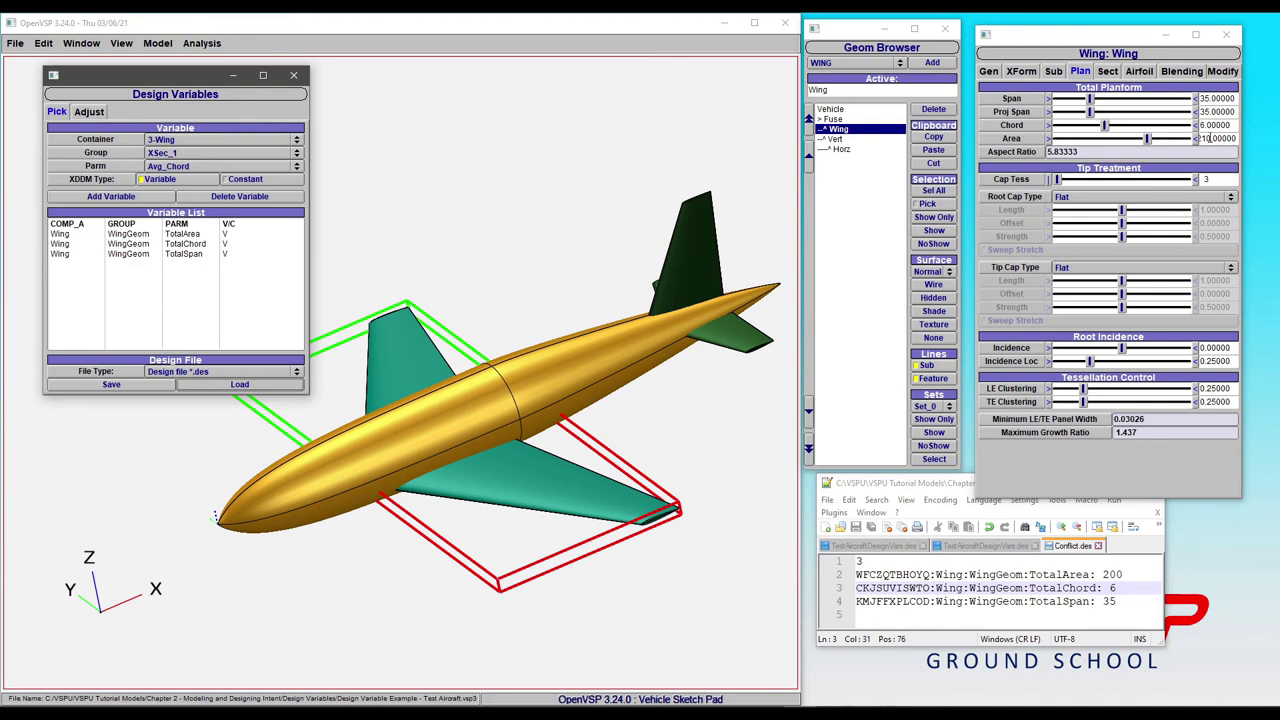
# Reduce the wing area to about 190.64, giving span 33.35 and chord 5.72
pyautogui.click(1148, 140)
pyautogui.moveTo(1148, 140); pyautogui.dragTo(1123, 140)
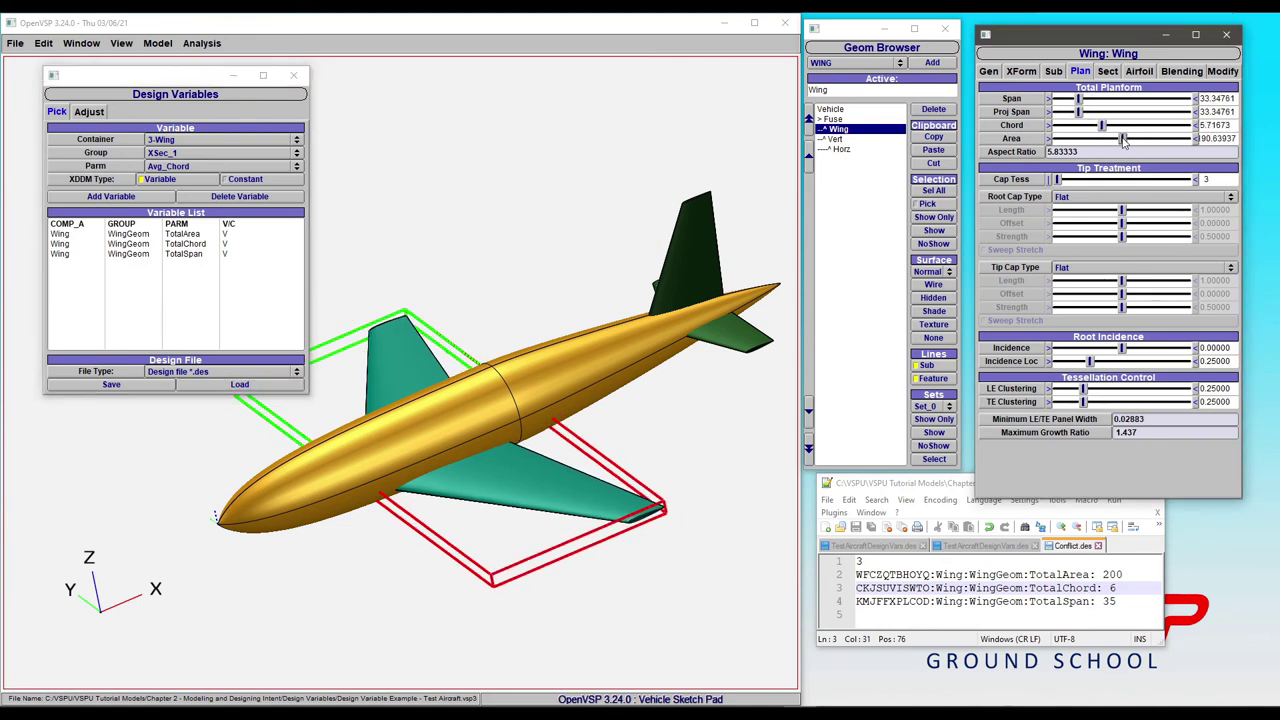